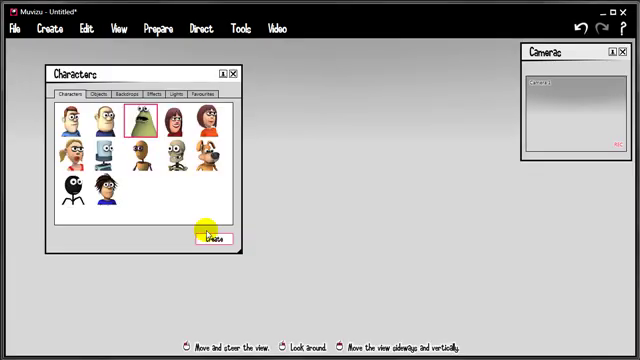
Step: Add a new character to the scene from Create > Characters
{"action": "left_click", "coordinate": [209, 236]}
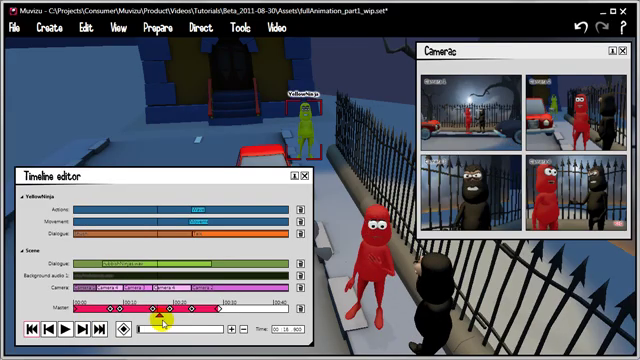
Step: Scrub the timeline, turn the robot's head forward, and show the guitarist's instrument options
{"action": "left_click_drag", "start_coordinate": [163, 323], "coordinate": [180, 323]}
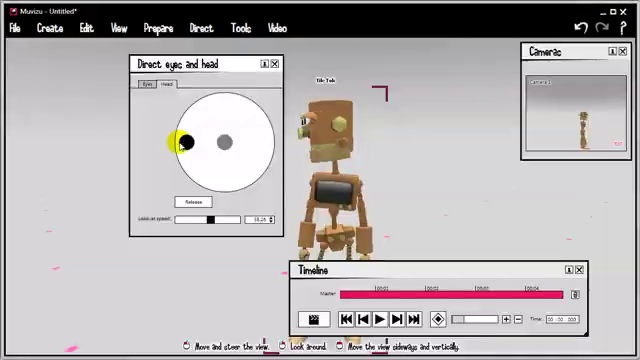
{"action": "left_click_drag", "start_coordinate": [185, 143], "coordinate": [236, 146]}
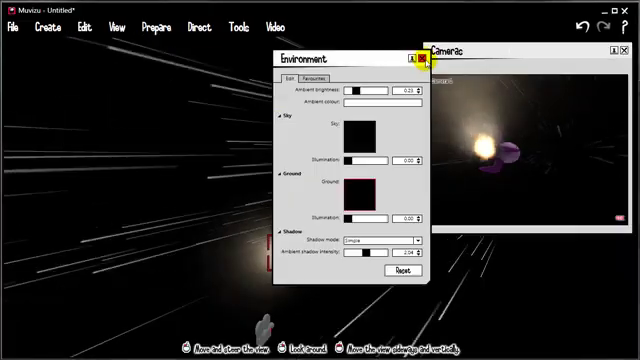
{"action": "left_click", "coordinate": [419, 57]}
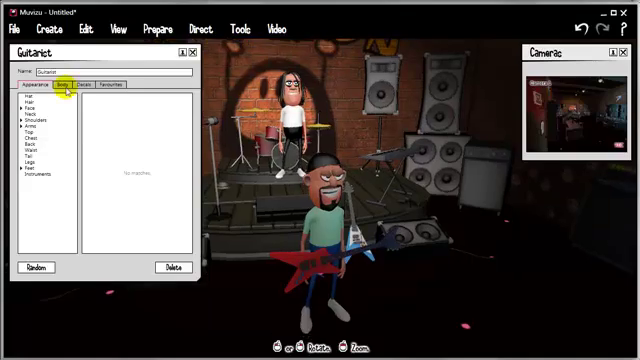
{"action": "left_click", "coordinate": [38, 173]}
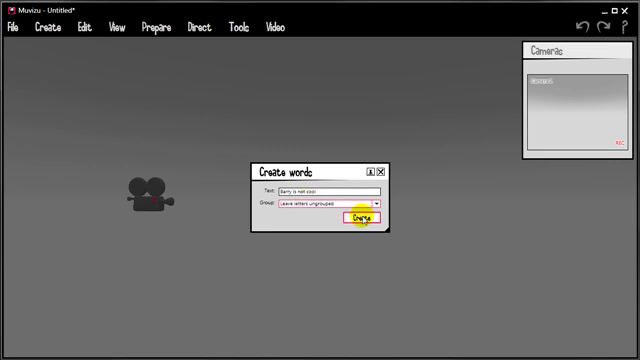
Step: Add the 3D words 'Barry is not cool', move Camera 1 closer, and increase focus distance
{"action": "left_click", "coordinate": [361, 218]}
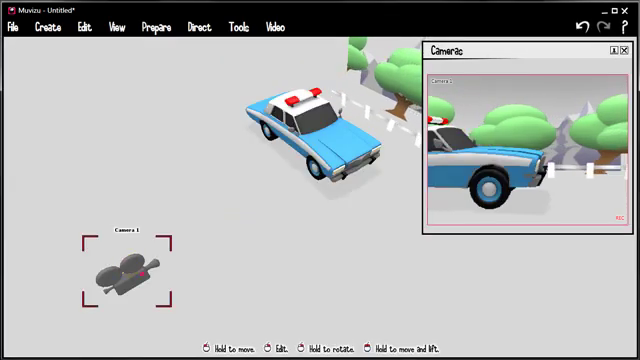
{"action": "left_click_drag", "start_coordinate": [126, 268], "coordinate": [246, 207]}
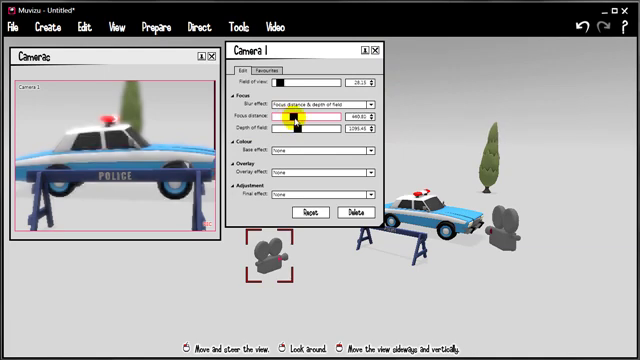
{"action": "left_click_drag", "start_coordinate": [296, 120], "coordinate": [314, 121]}
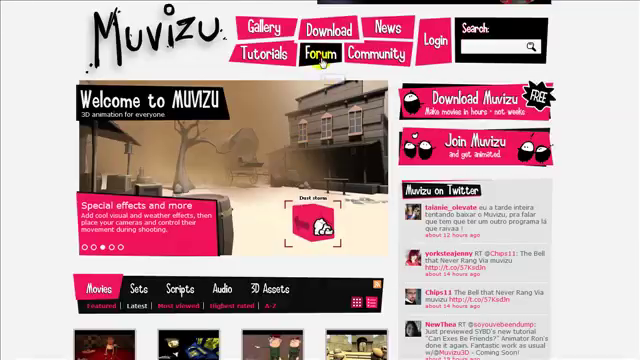
Step: Go to the Muvizu website's Forum page
{"action": "left_click", "coordinate": [321, 57]}
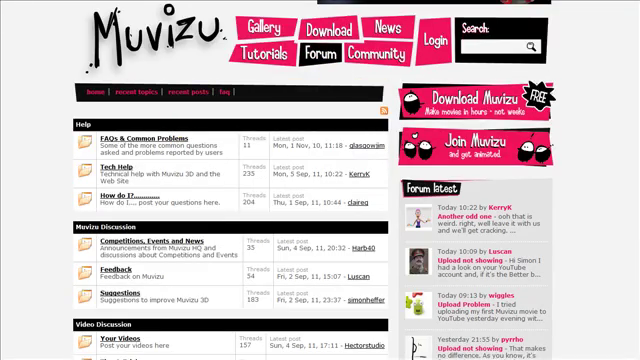